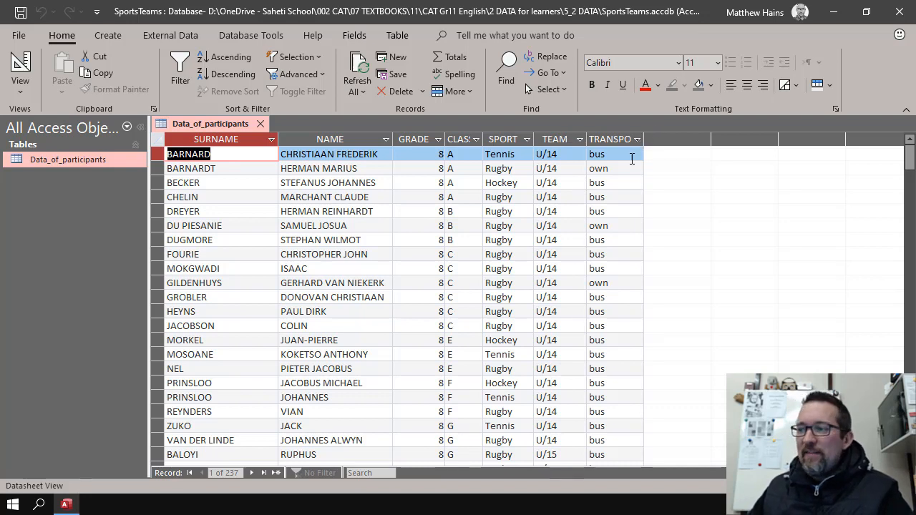
- Look over the TRANSPORT values in the Data_of_participants table and close the table
left_click(615, 173)
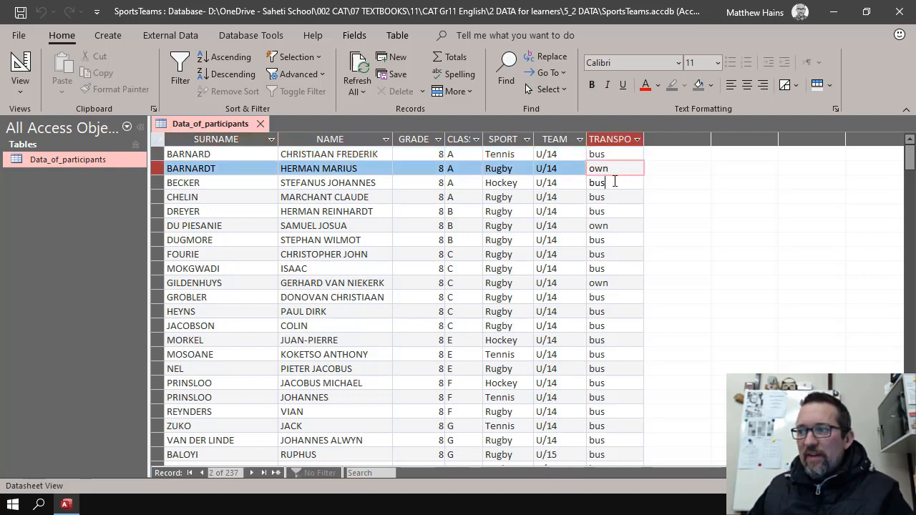
left_click(615, 182)
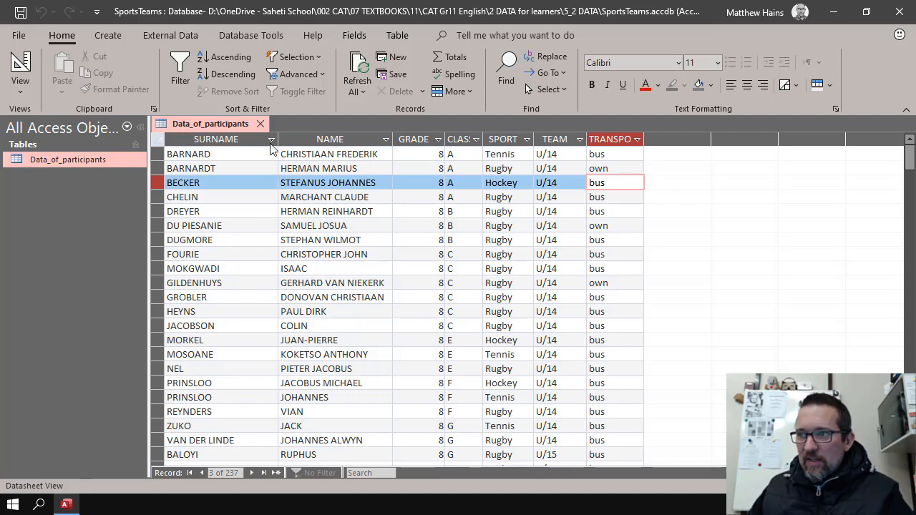
middle_click(223, 126)
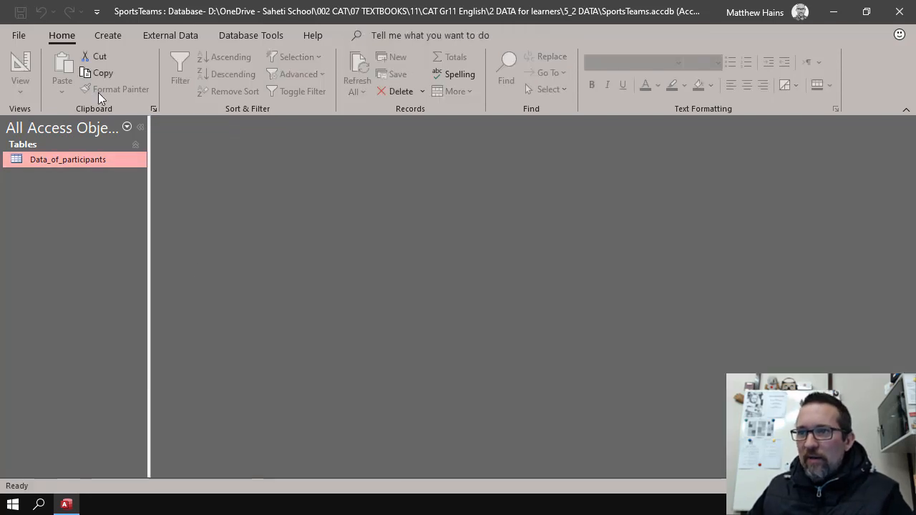
- Create a query in design view based on the Data_of_participants table and enlarge the field grid area
left_click(114, 35)
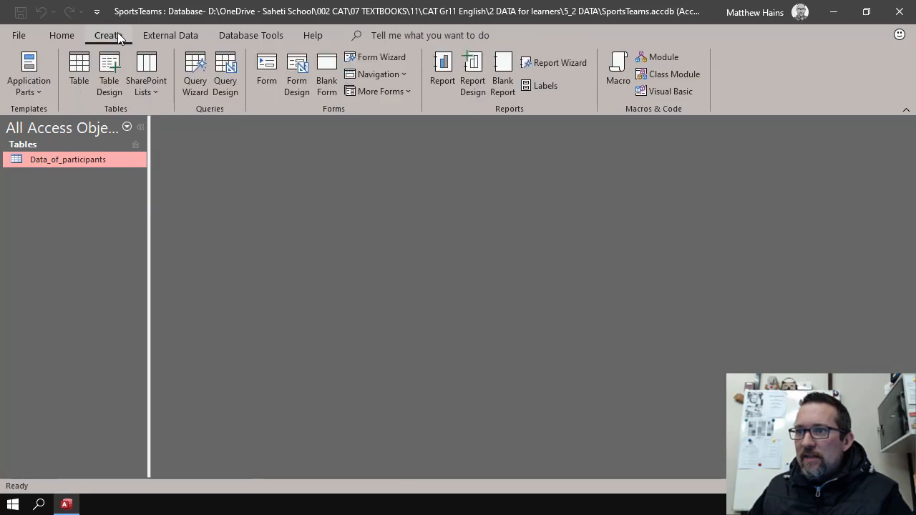
left_click(224, 86)
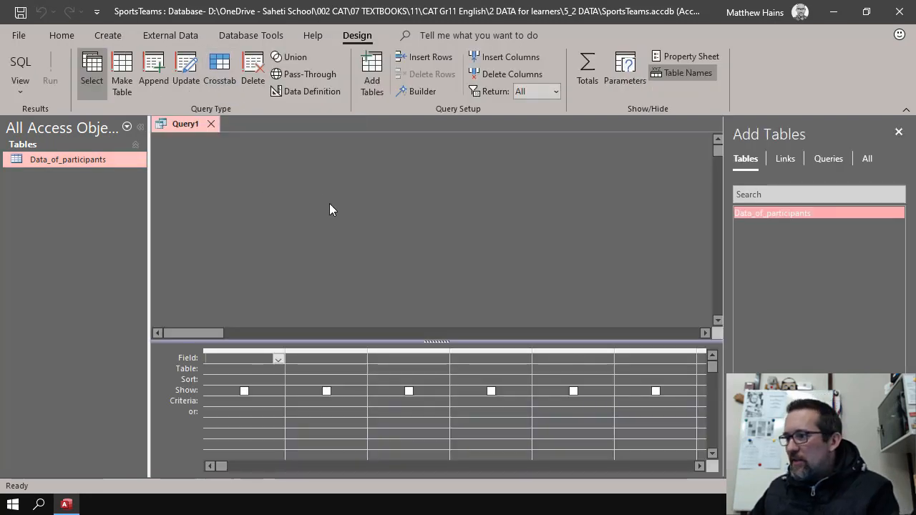
double_click(773, 213)
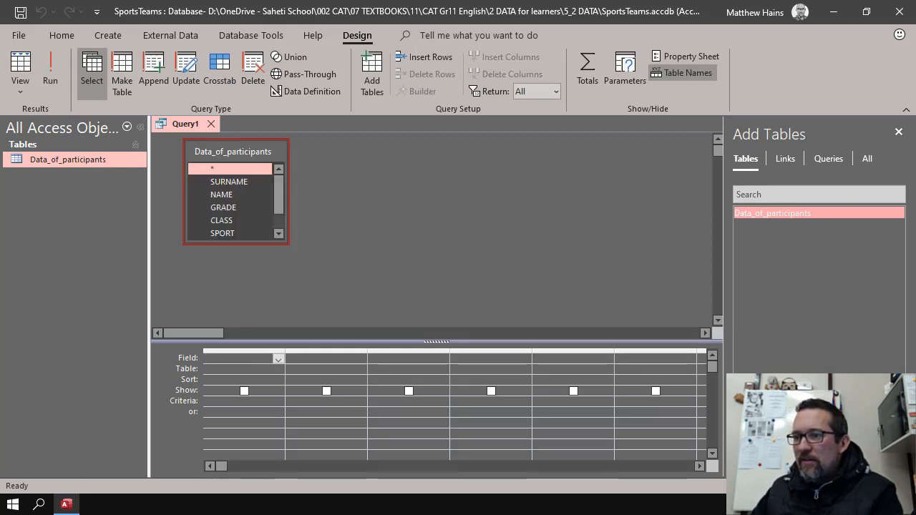
left_click(899, 131)
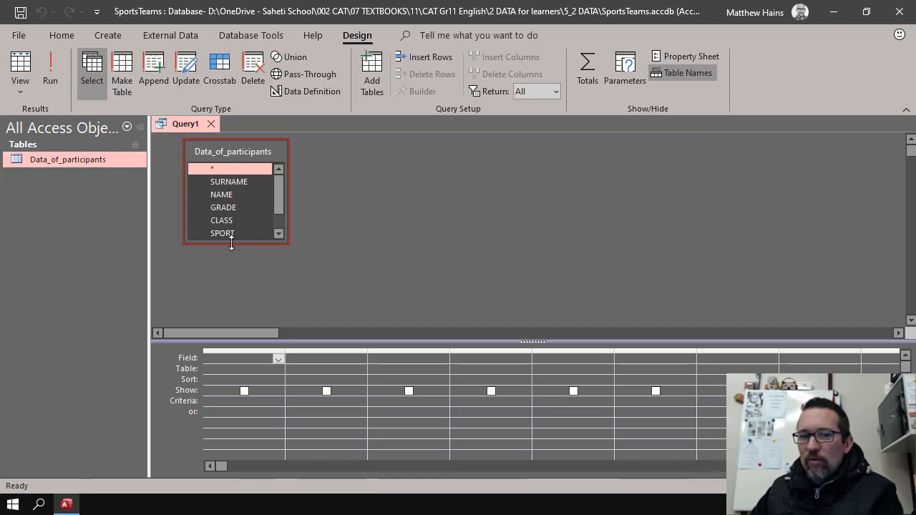
left_click_drag(280, 342, 280, 281)
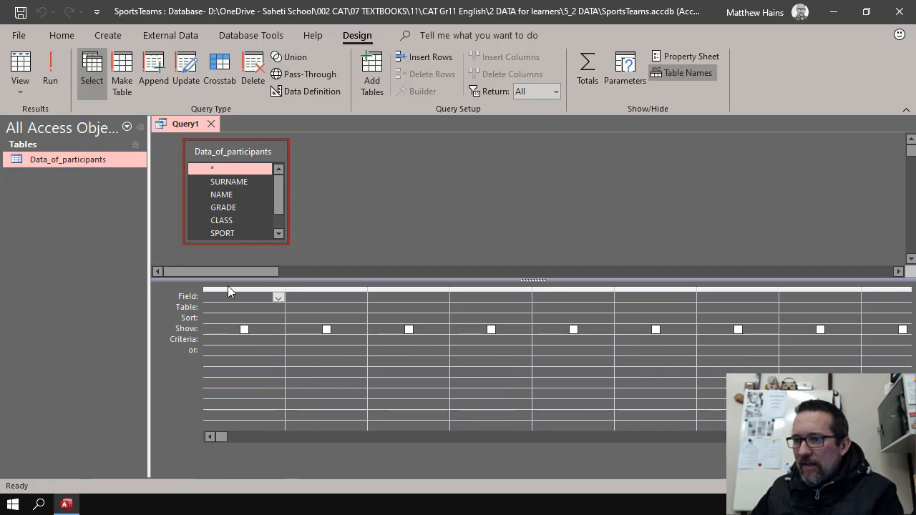
- Add the SURNAME, NAME, GRADE and SPORT fields of Data_of_participants to the query in that order
left_click_drag(281, 186, 281, 187)
left_click(242, 180)
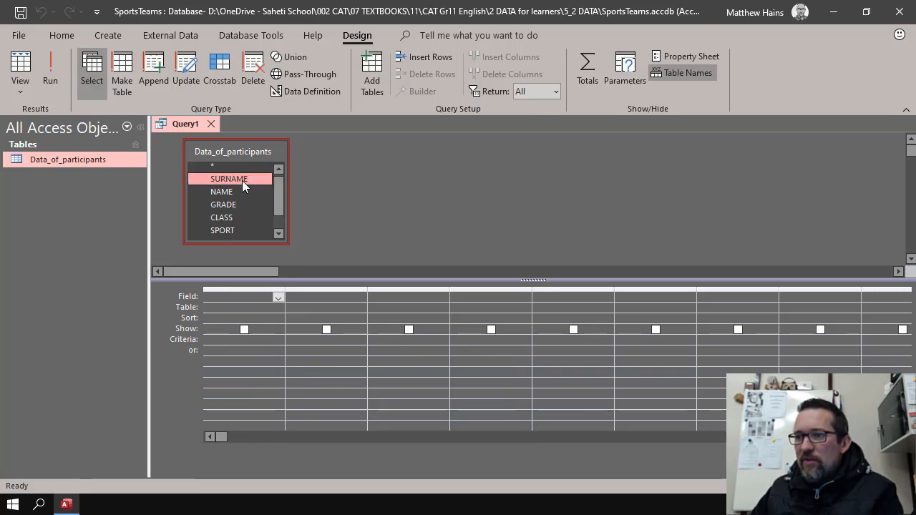
double_click(242, 181)
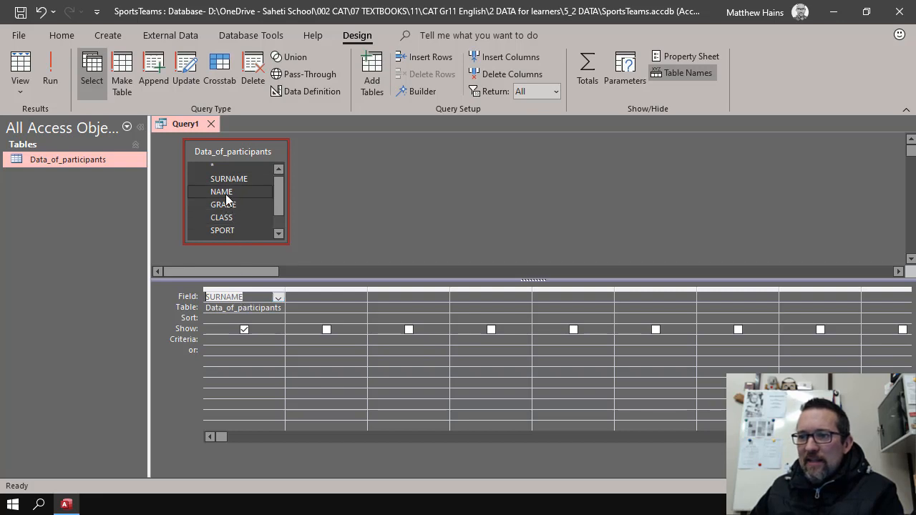
left_click_drag(227, 195, 326, 297)
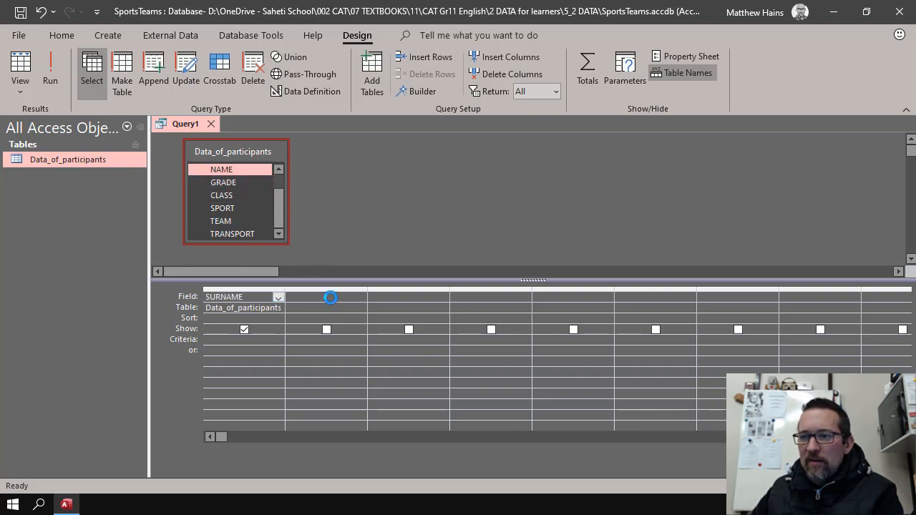
left_click(434, 298)
left_click(442, 297)
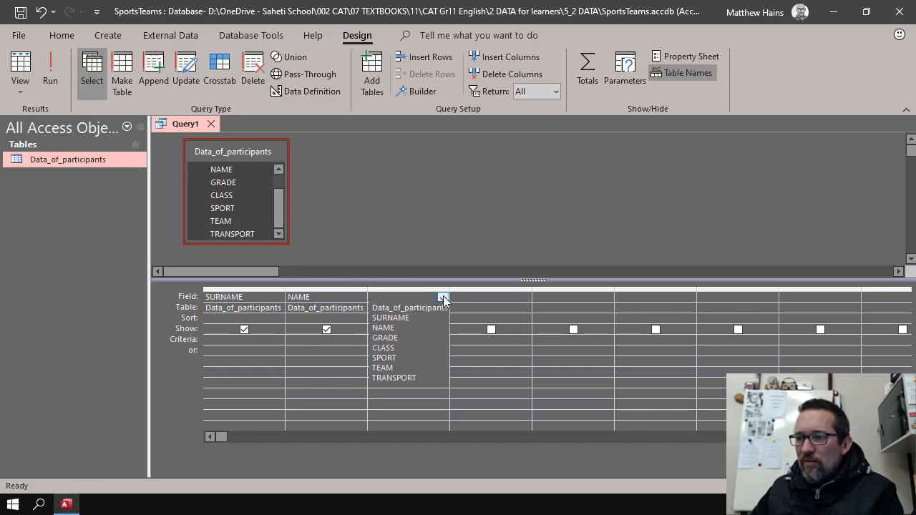
left_click(400, 339)
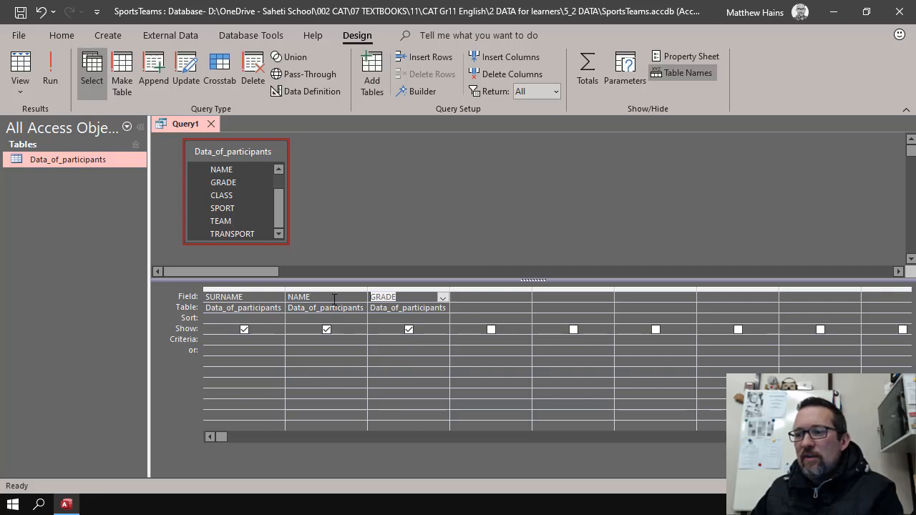
left_click(499, 298)
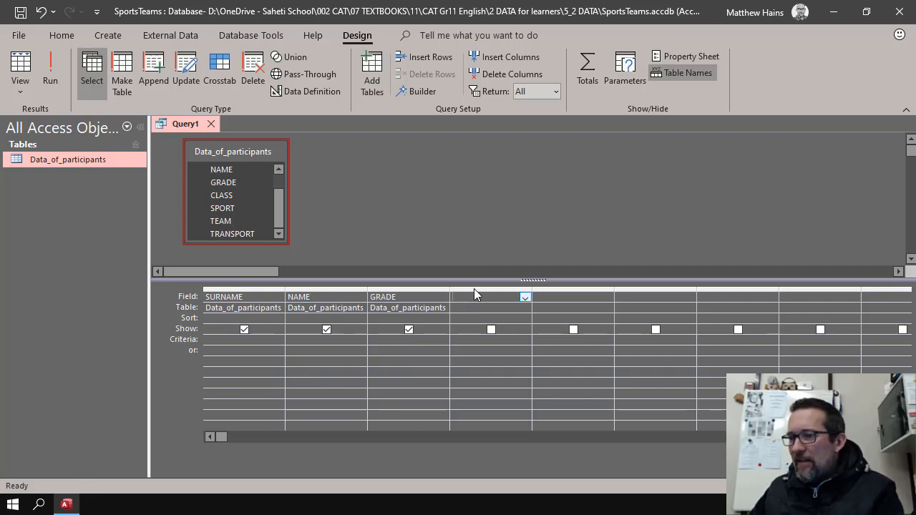
double_click(232, 208)
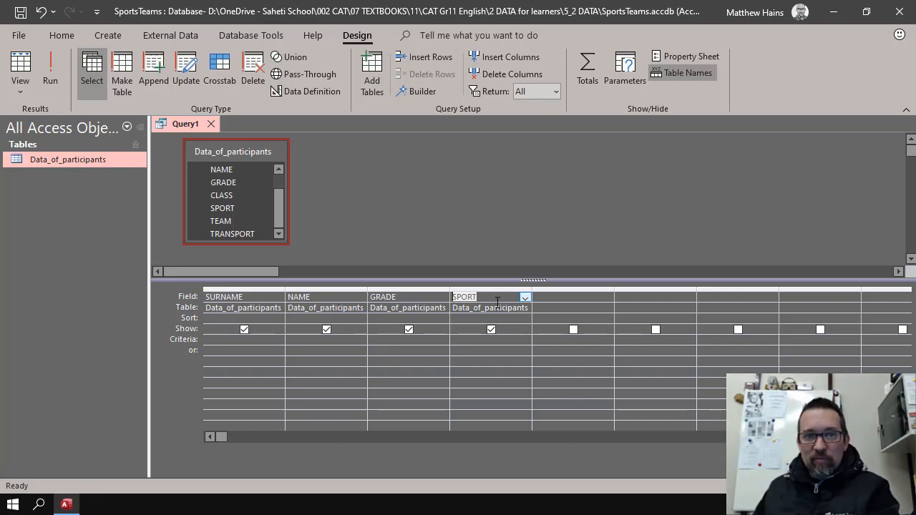
- Save the query under the name Sports
key("ctrl+s")
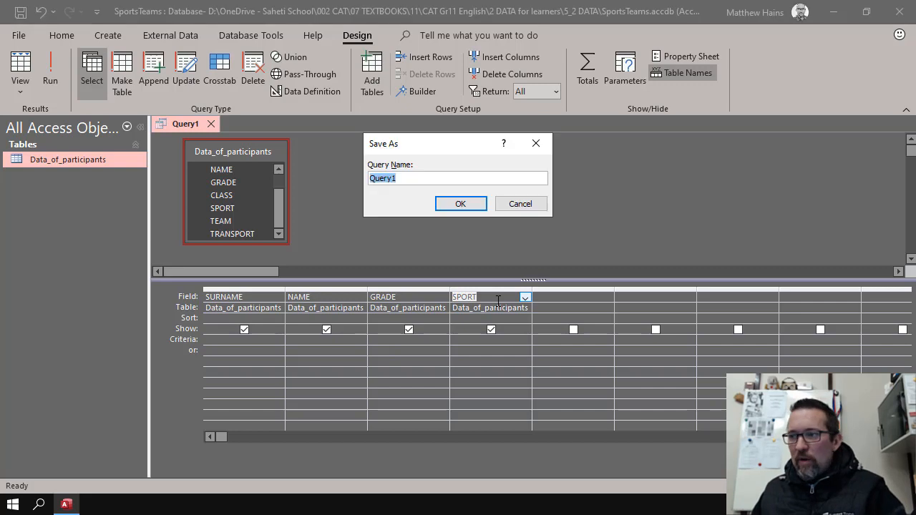
left_click(412, 178)
double_click(417, 177)
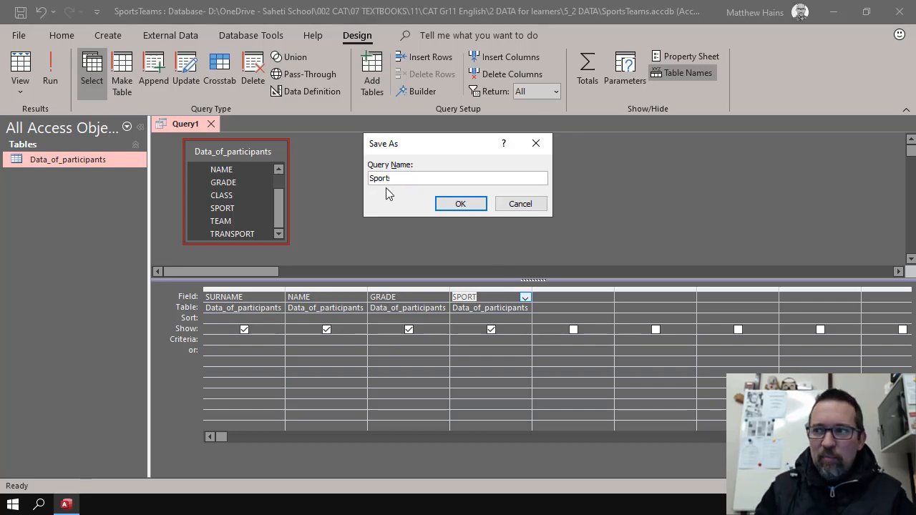
left_click(460, 204)
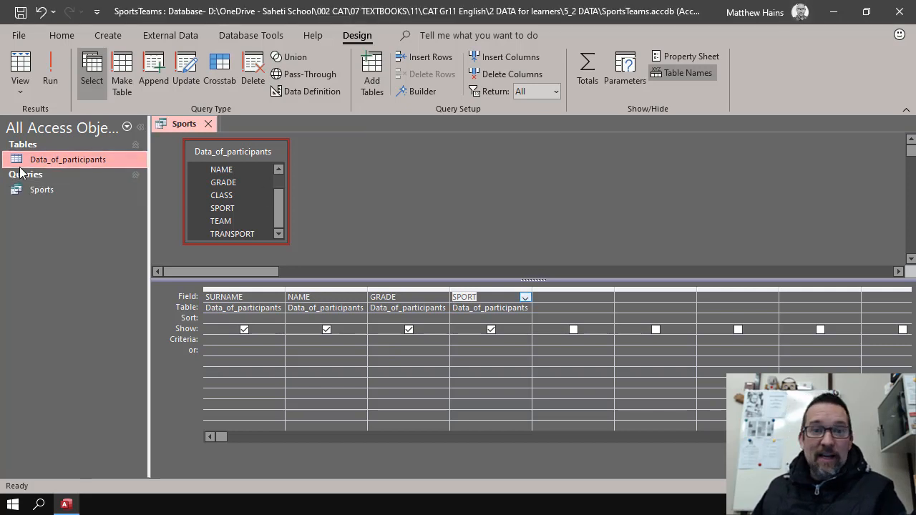
- Open the Sports query's datasheet and look through its records
double_click(50, 192)
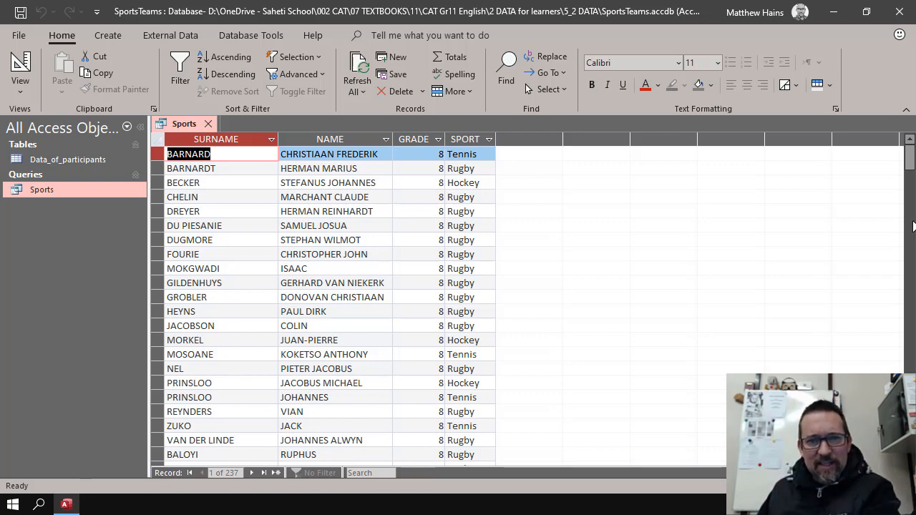
mouse_move(909, 158)
left_mouse_down()
mouse_move(912, 322)
mouse_move(909, 143)
left_mouse_up()
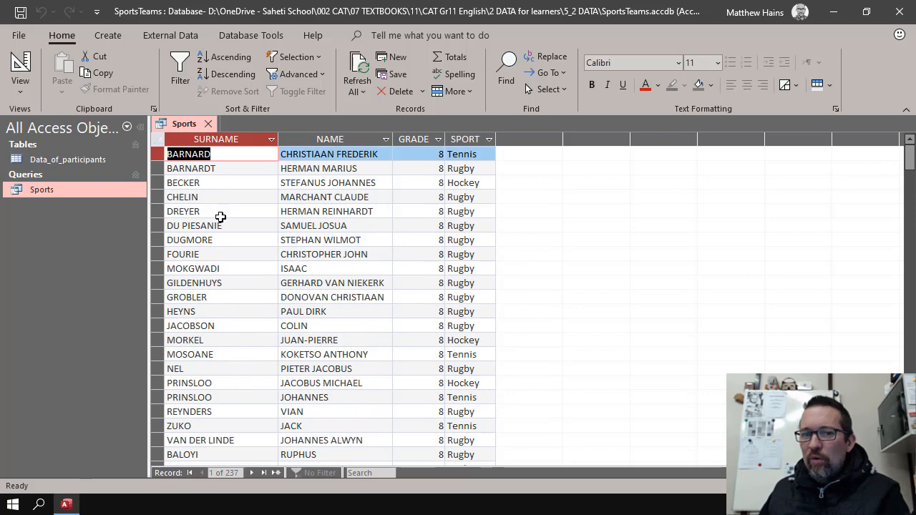
- Return to the Sports query's design and set the criterion of the SPORT field to "rugby"
left_click(20, 72)
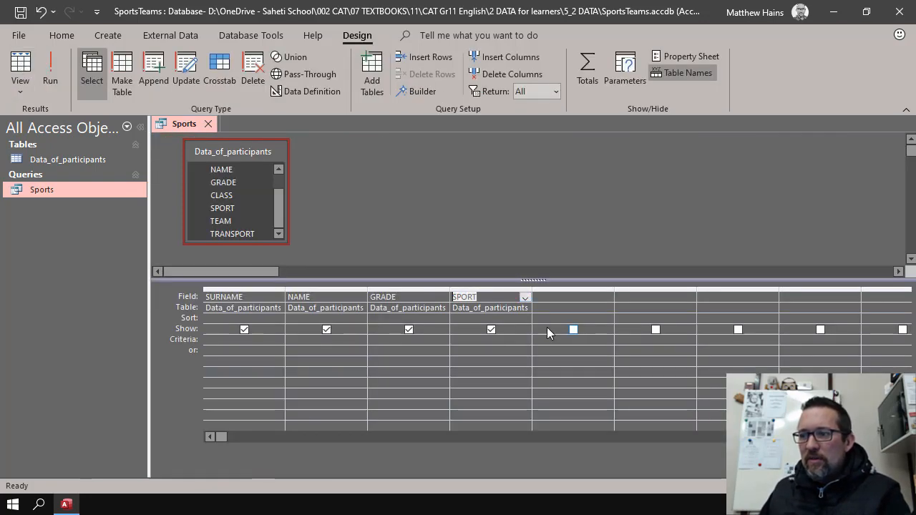
left_click(513, 342)
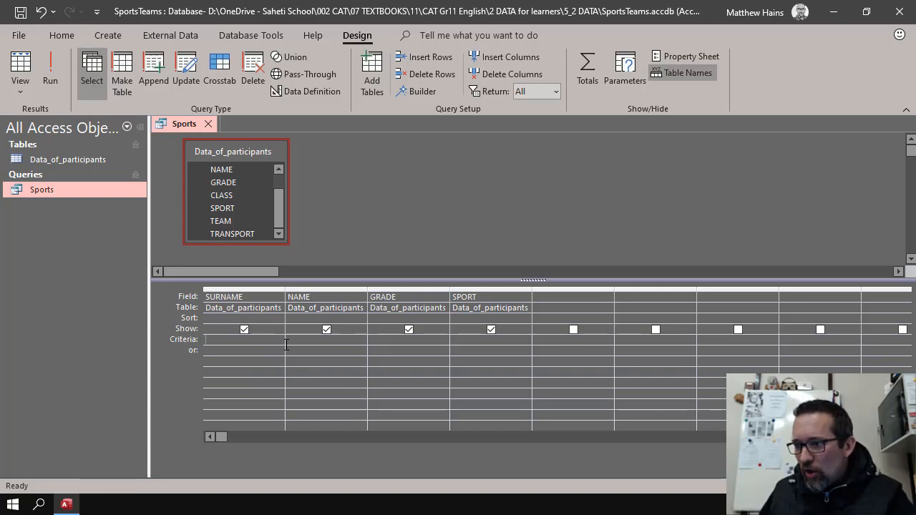
left_click(481, 295)
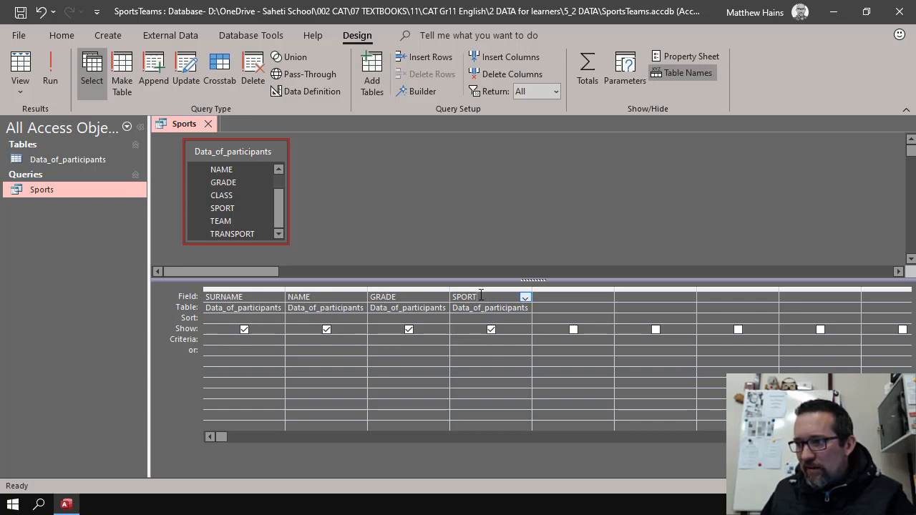
left_click(483, 340)
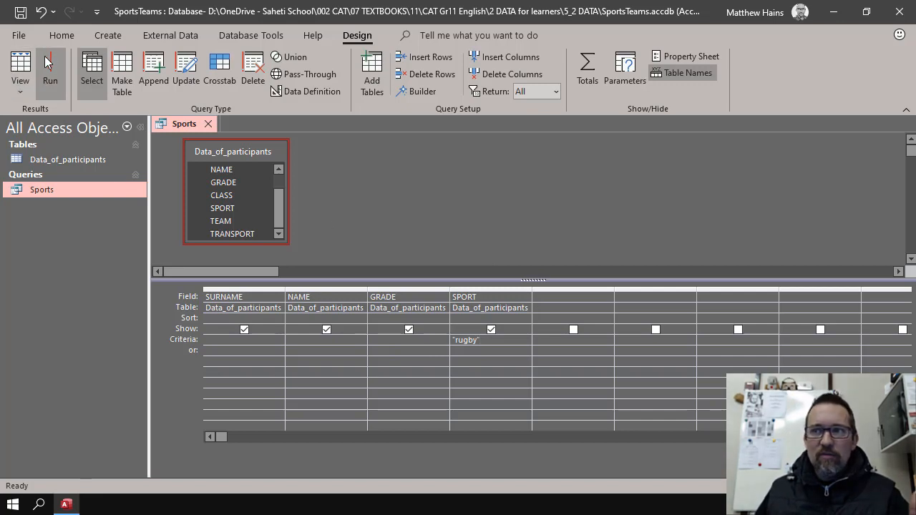
- Display the query's datasheet and examine the SPORT and GRADE values down through the filtered records
left_click(20, 65)
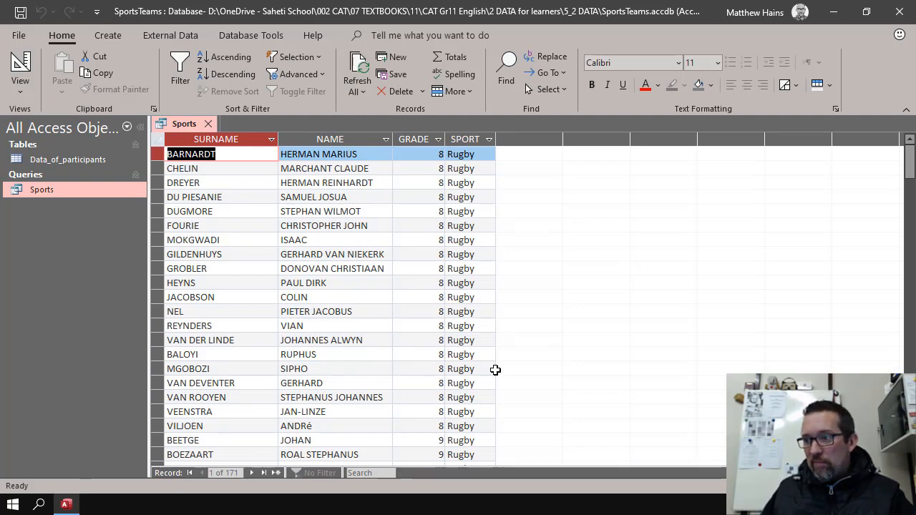
scroll(501, 372, "down", 6)
scroll(503, 376, "down", 20)
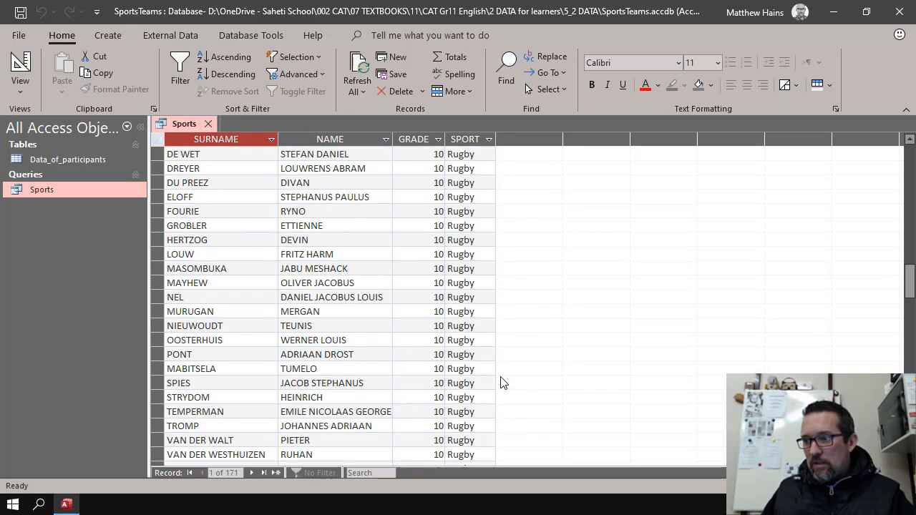
scroll(501, 385, "down", 20)
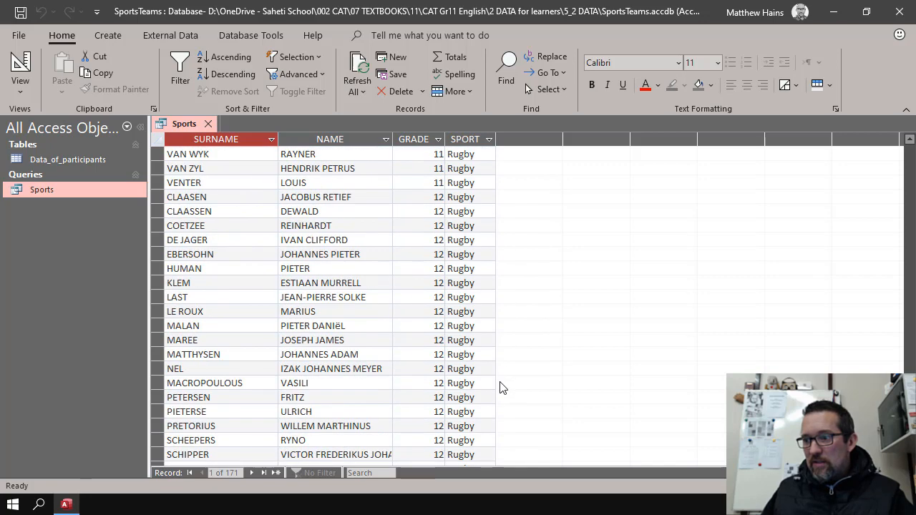
scroll(501, 387, "up", 20)
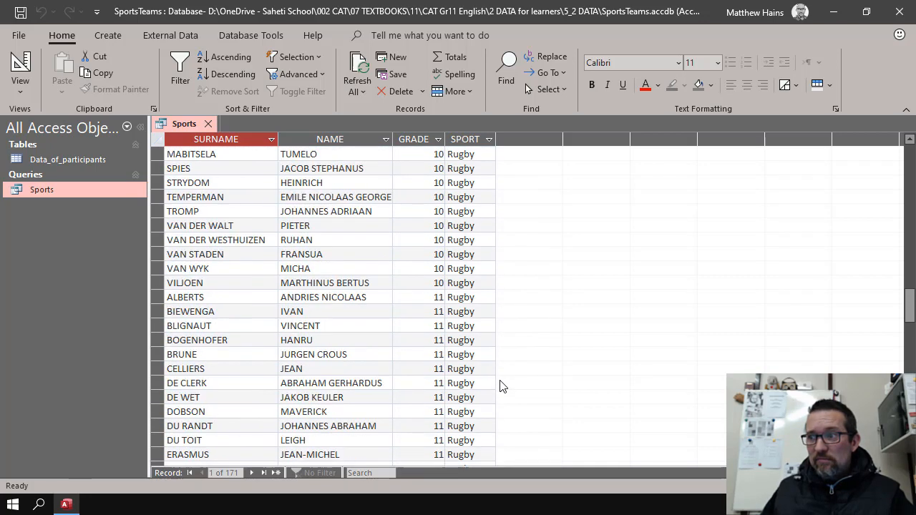
scroll(502, 385, "up", 18)
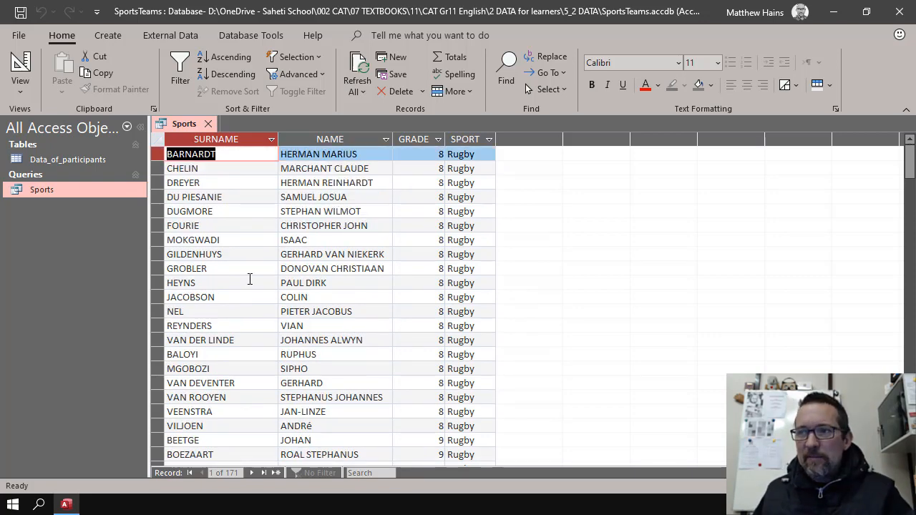
- Set the GRADE field's criterion to 11 in the query design and review the filtered records in the datasheet
left_click(24, 63)
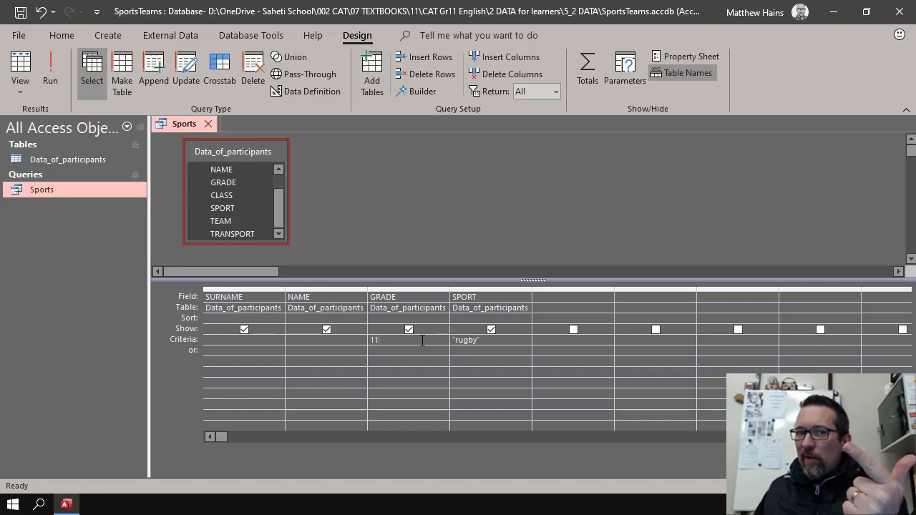
left_click(20, 68)
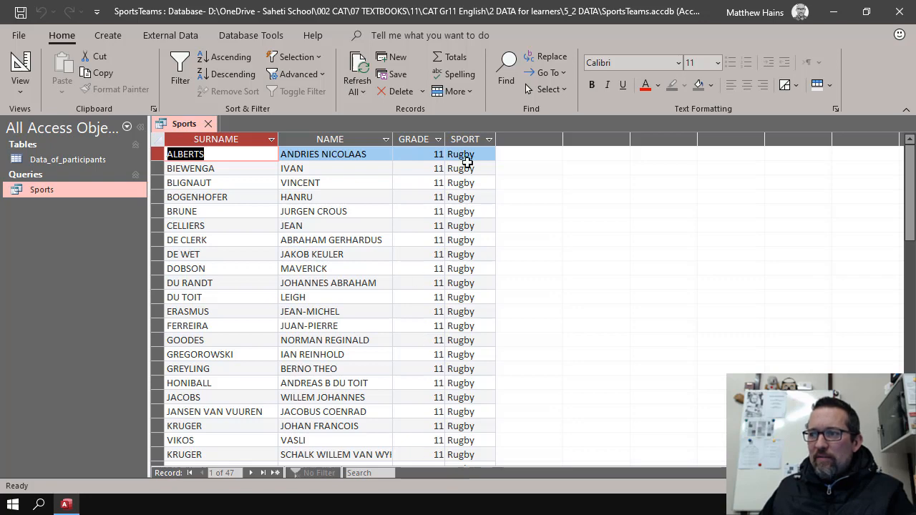
scroll(465, 394, "down", 13)
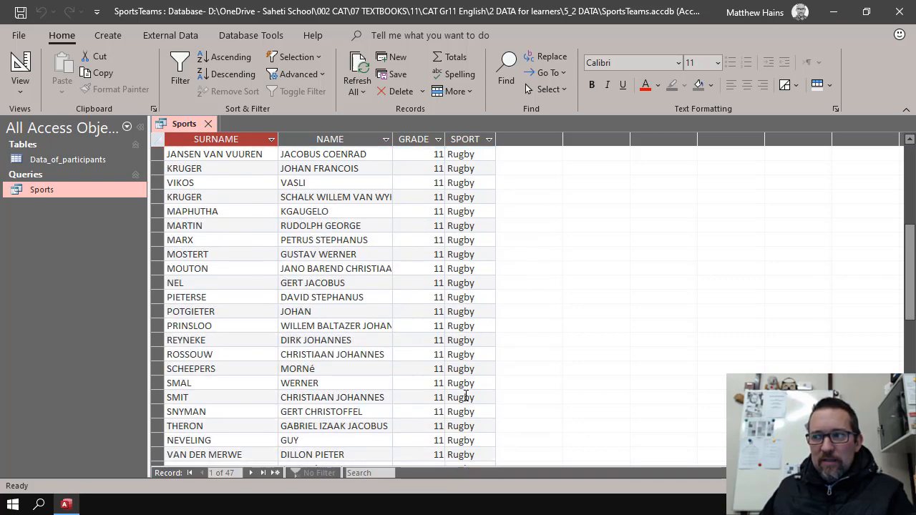
scroll(466, 398, "up", 6)
scroll(466, 398, "up", 7)
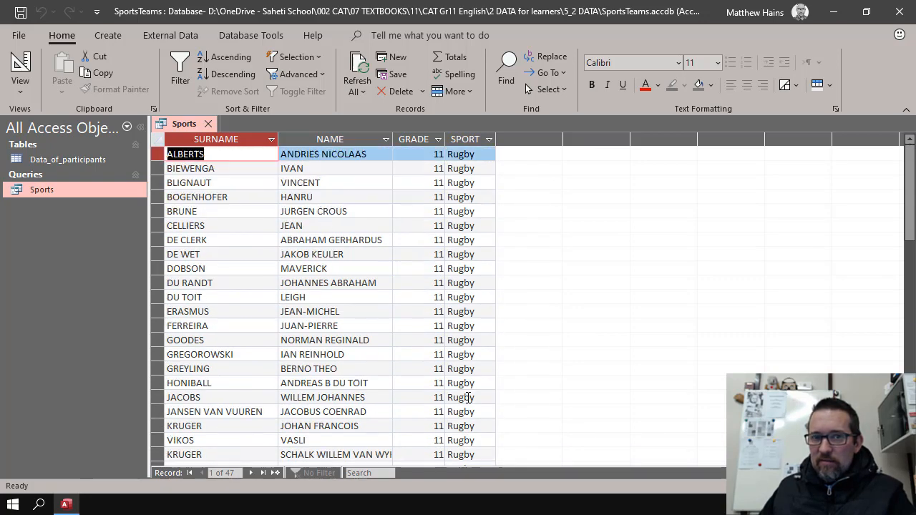
- Return to the Sports query's design, clear the GRADE field's Criteria cell and enter 11 in its "or" row instead
left_click(20, 71)
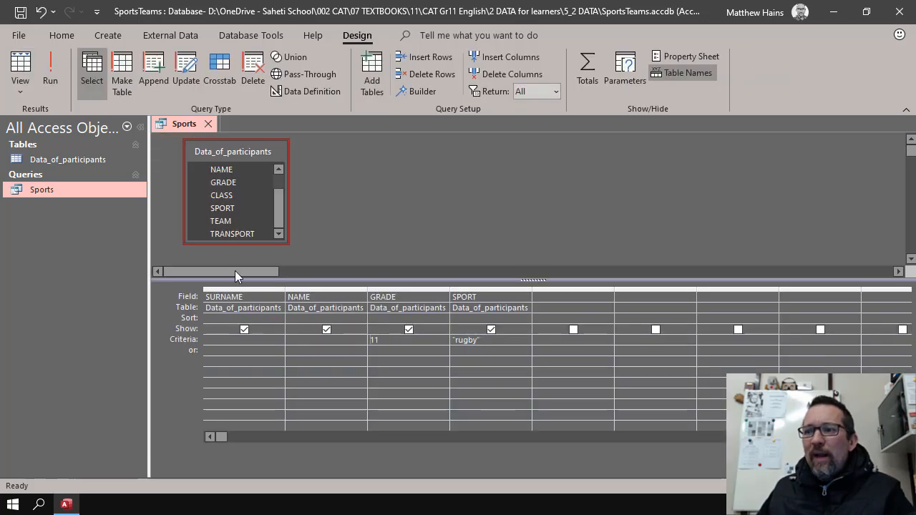
left_click(384, 342)
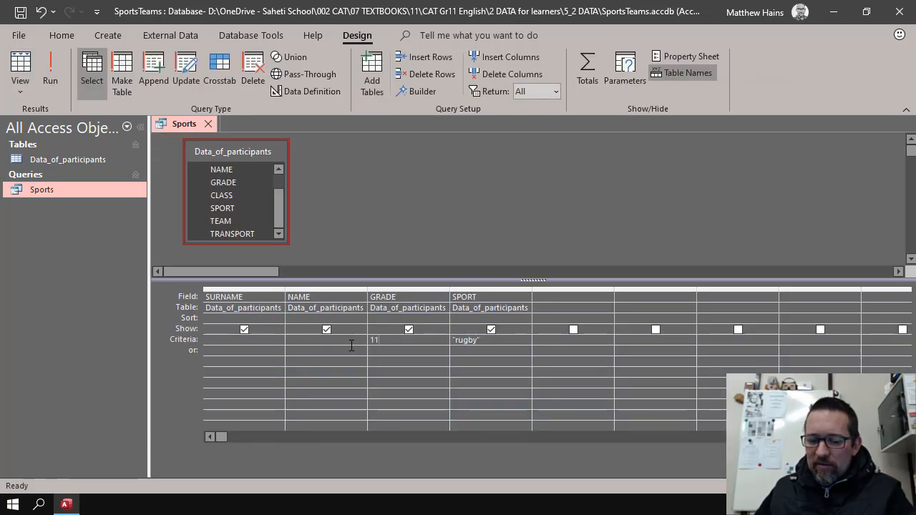
key("BackSpace")
key("BackSpace")
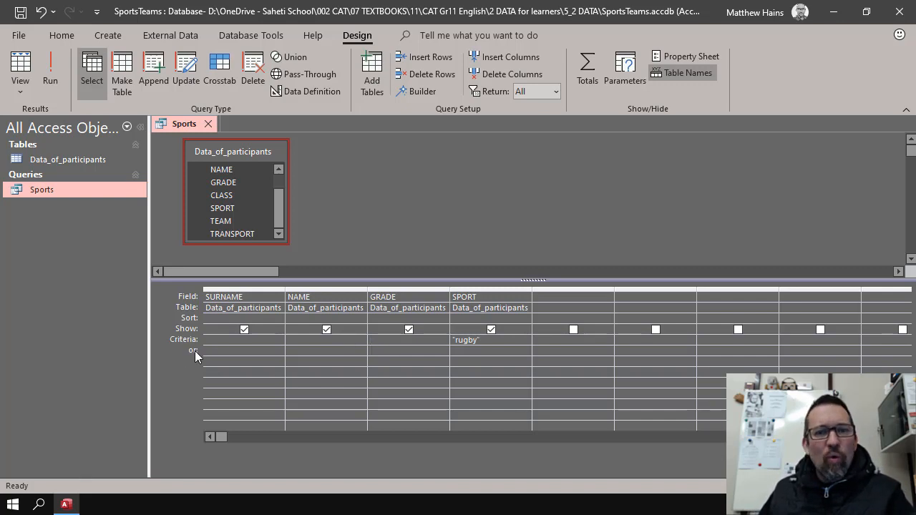
left_click(419, 351)
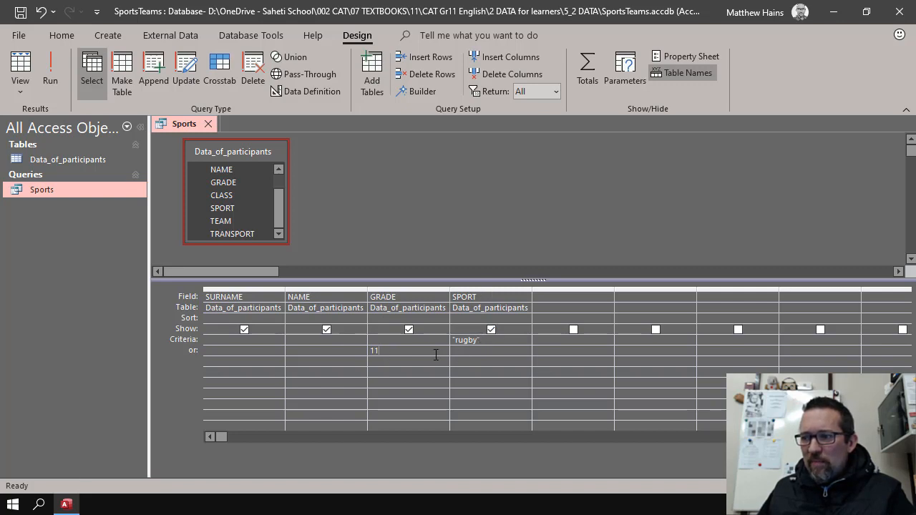
double_click(384, 351)
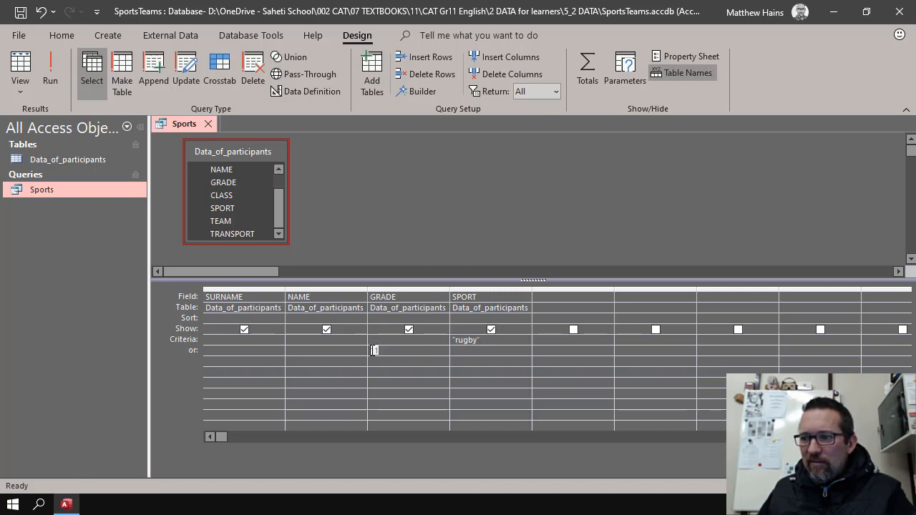
left_click(472, 343)
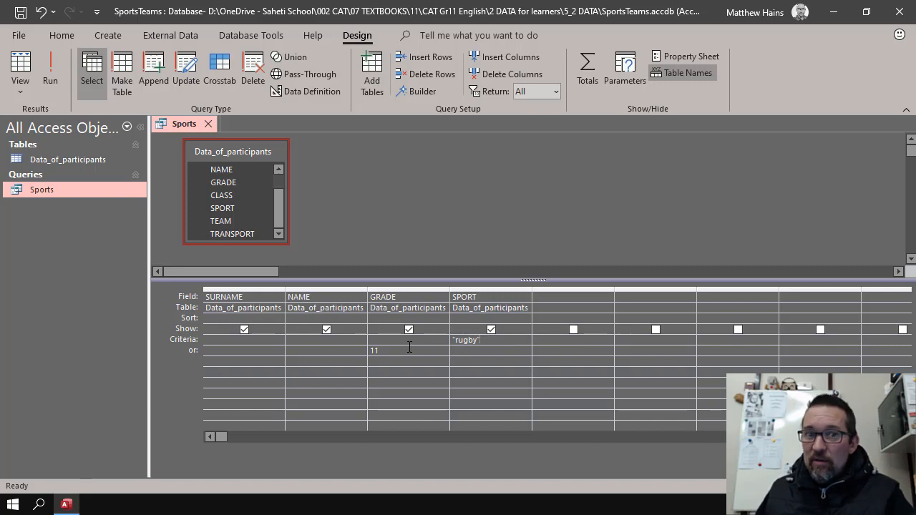
- Display the datasheet and examine the GRADE and SPORT values throughout the records that meet either criterion
left_click(20, 65)
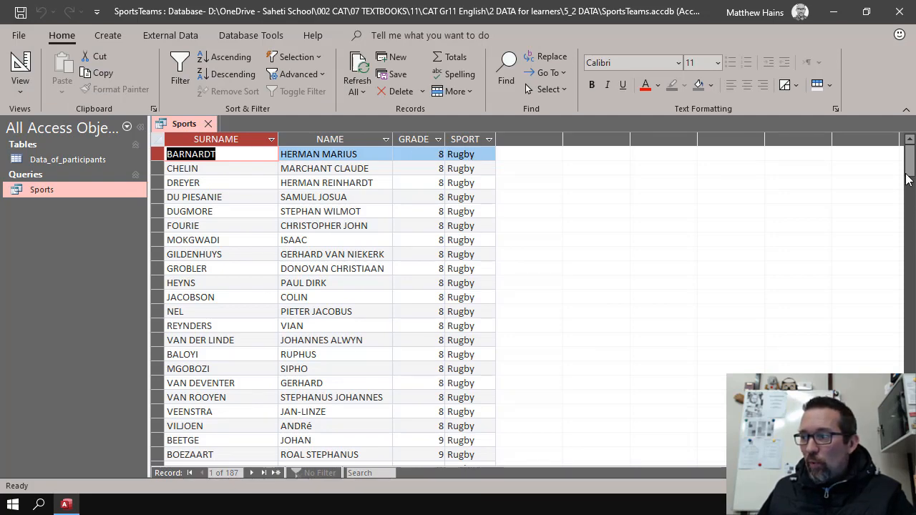
left_click_drag(910, 157, 909, 354)
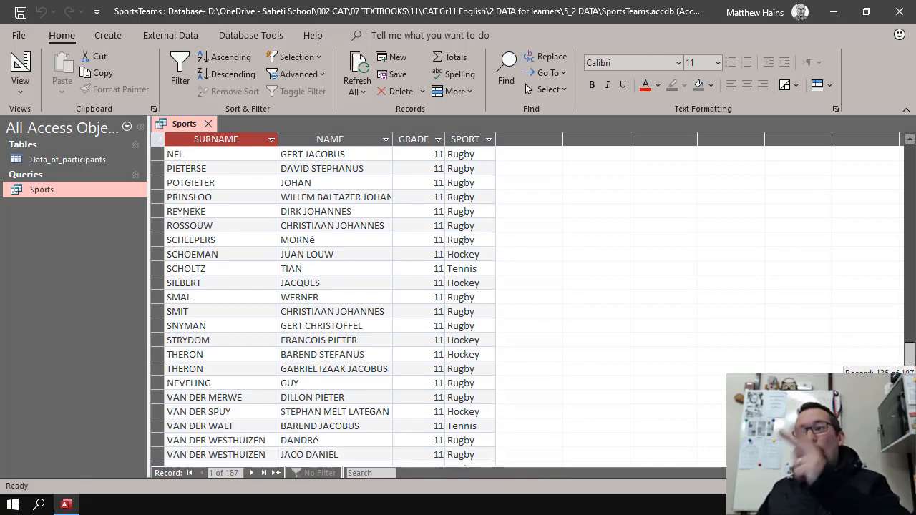
left_click_drag(909, 355, 909, 146)
- Return to the query design and delete the criterion in the GRADE field's "or" row
left_click(20, 68)
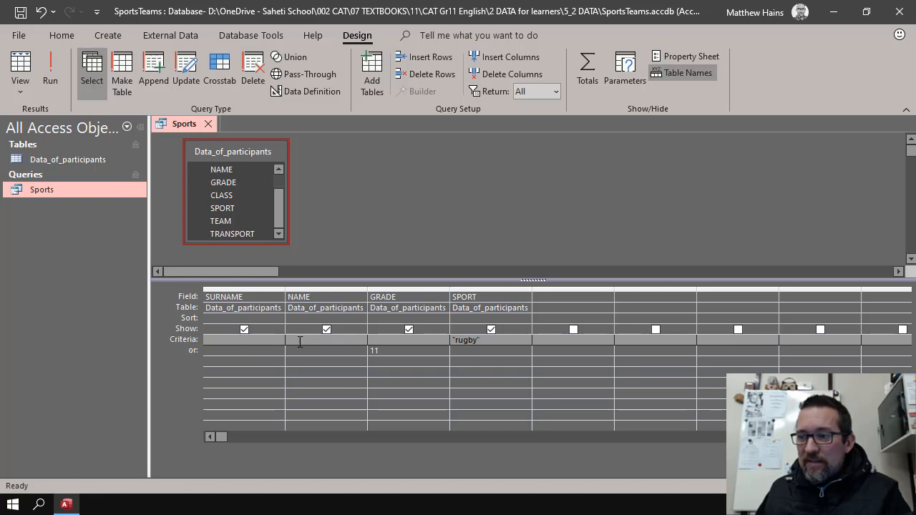
left_click(438, 343)
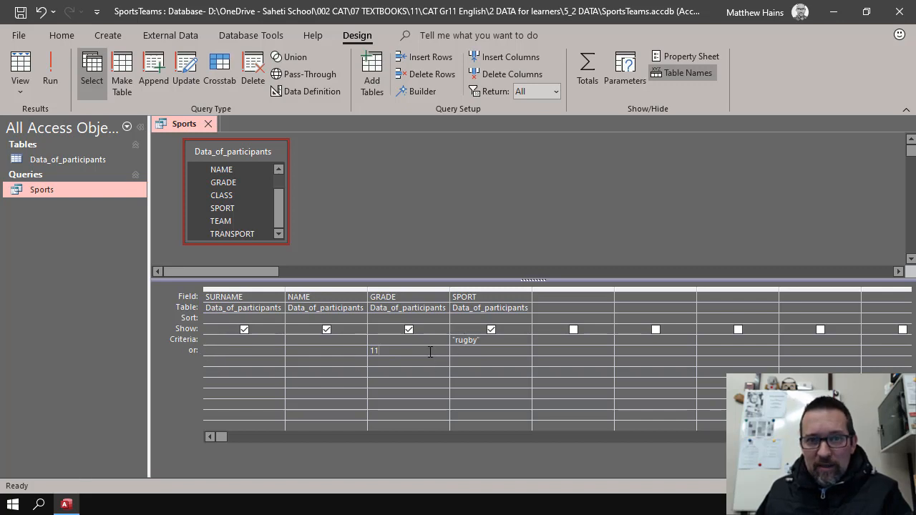
left_click_drag(430, 351, 328, 339)
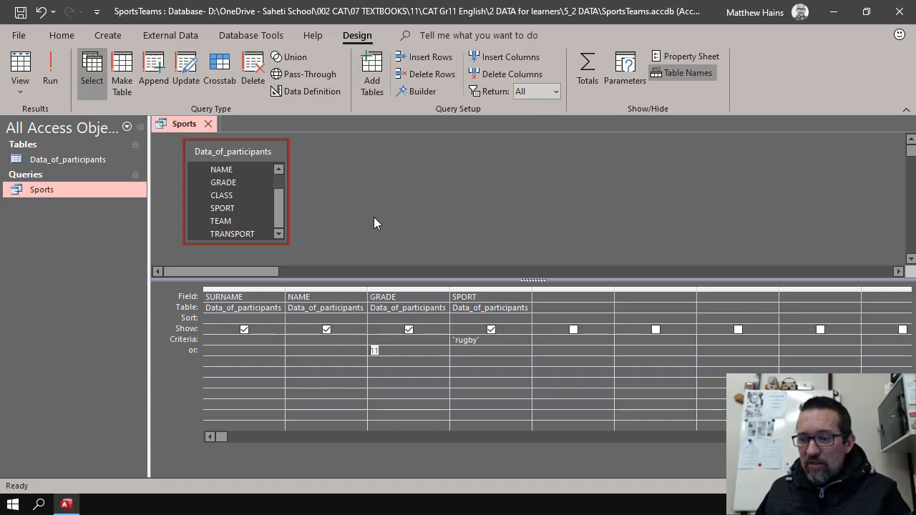
key("Delete")
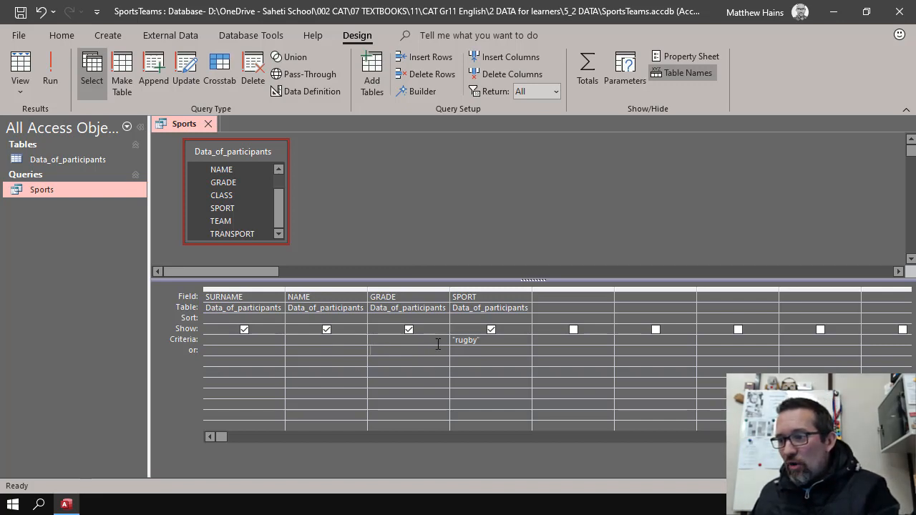